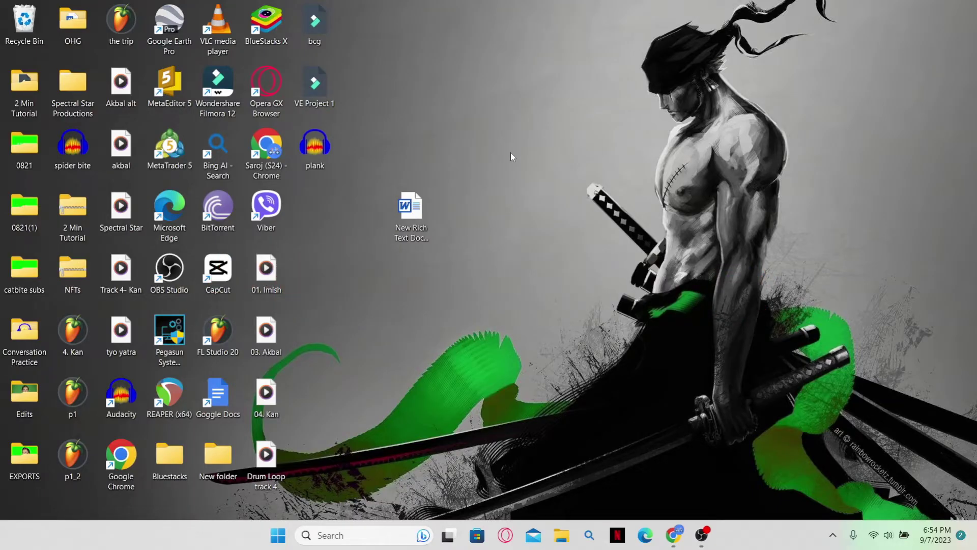
Step: Launch Chrome maximized and load blooket.com
double_click(282, 159)
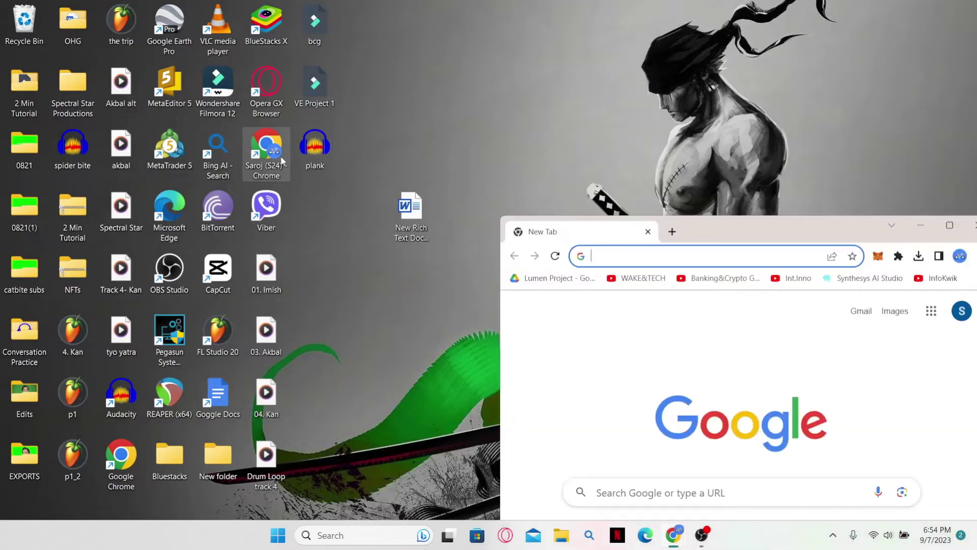
double_click(721, 229)
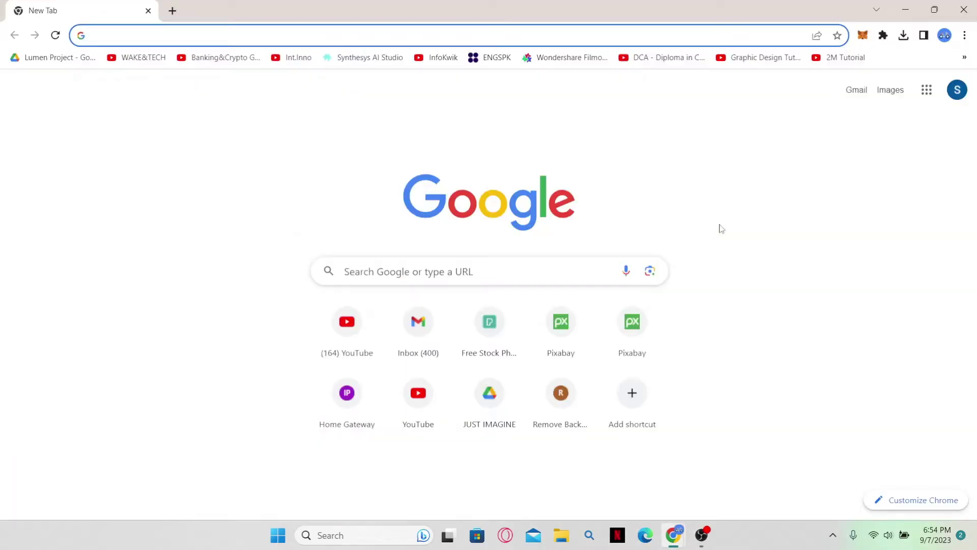
text(blooket.com)
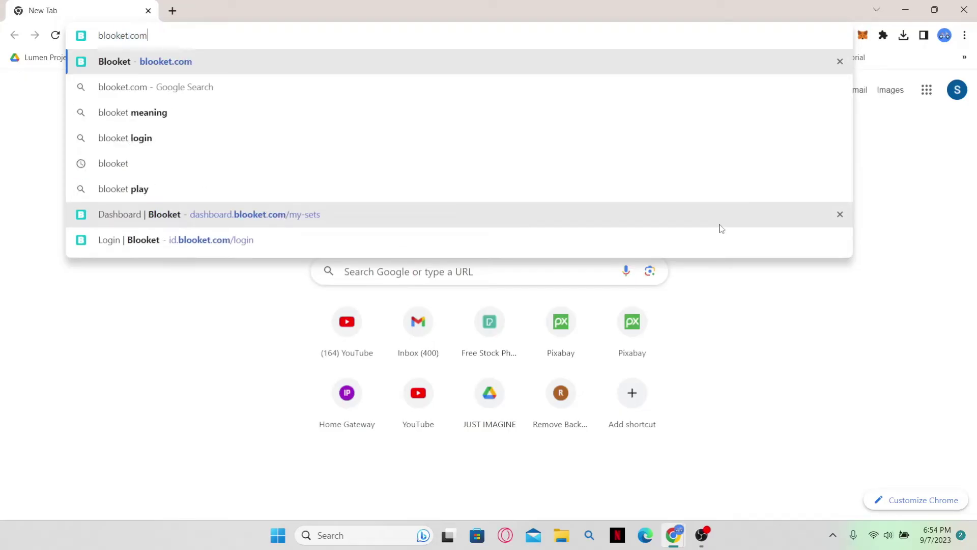
key(Return)
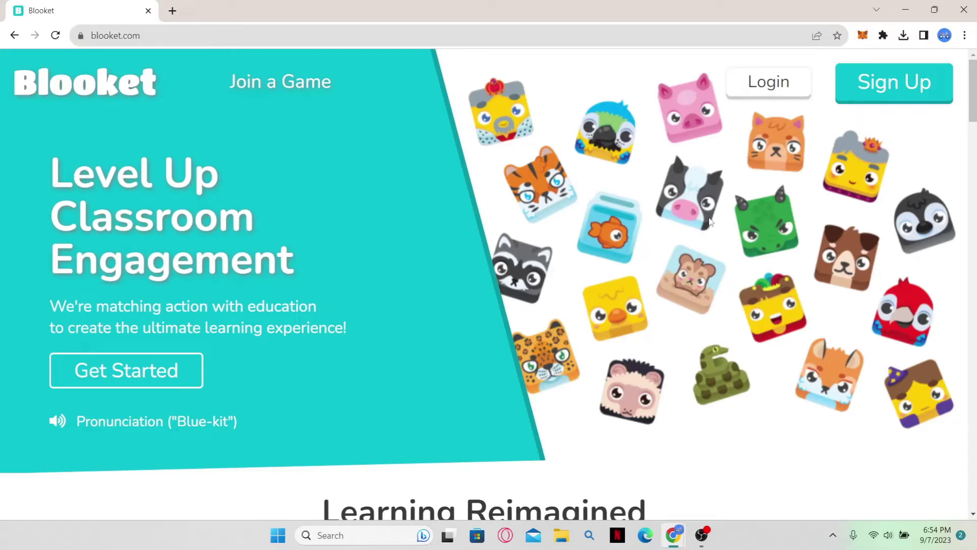
Step: Sign in to Blooket with the saved autofilled credentials
click(769, 88)
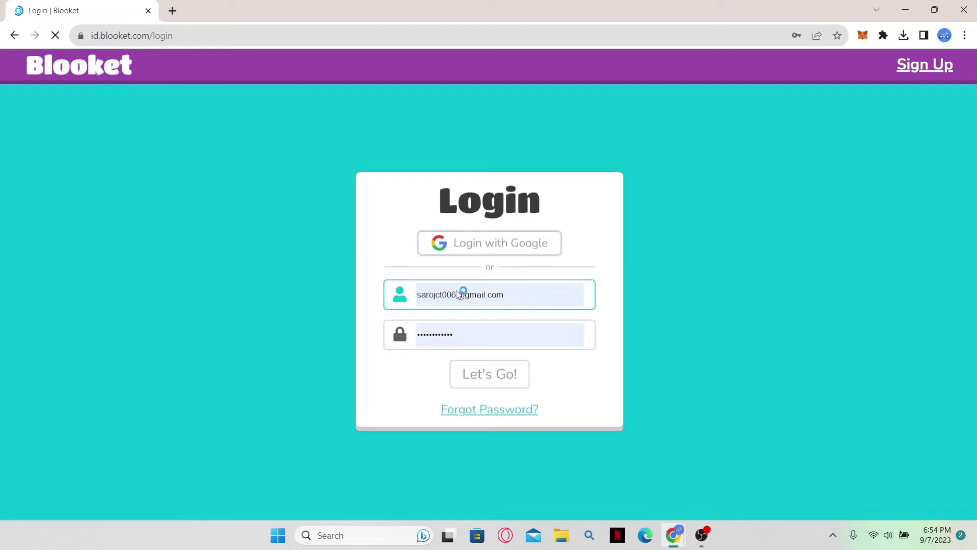
key(Return)
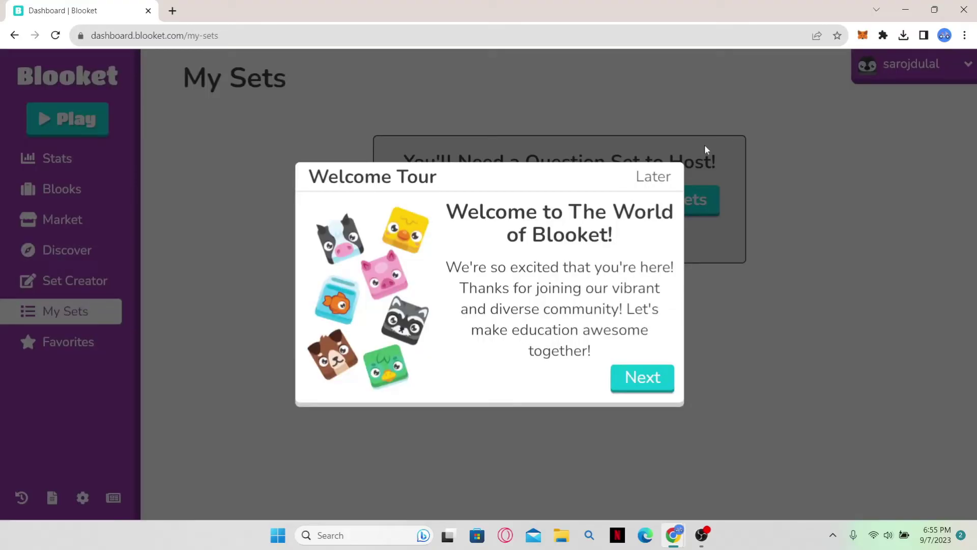
Step: Postpone the Welcome Tour with Later and go to the Settings page
click(654, 176)
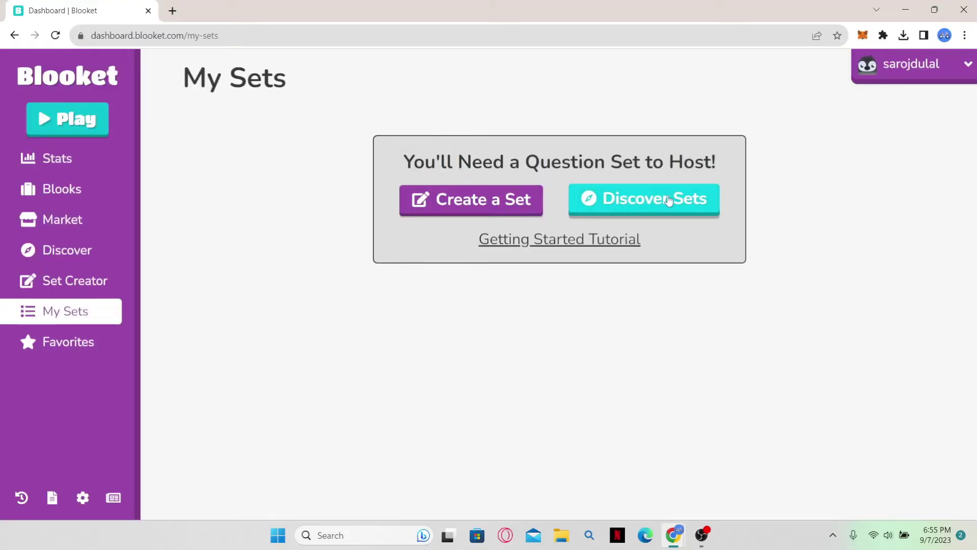
click(83, 498)
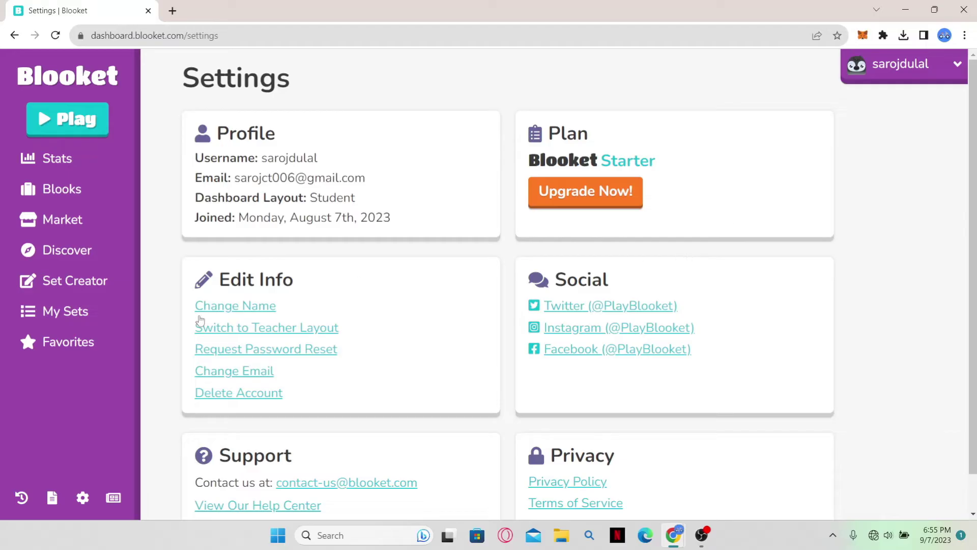
Step: Visit the Change Name page, return to Settings, and close the browser window
click(260, 307)
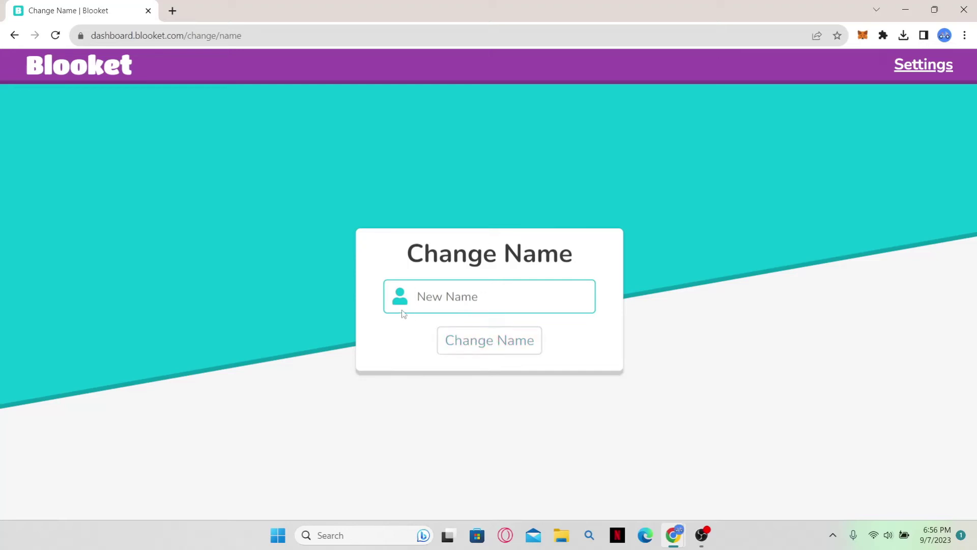
click(14, 35)
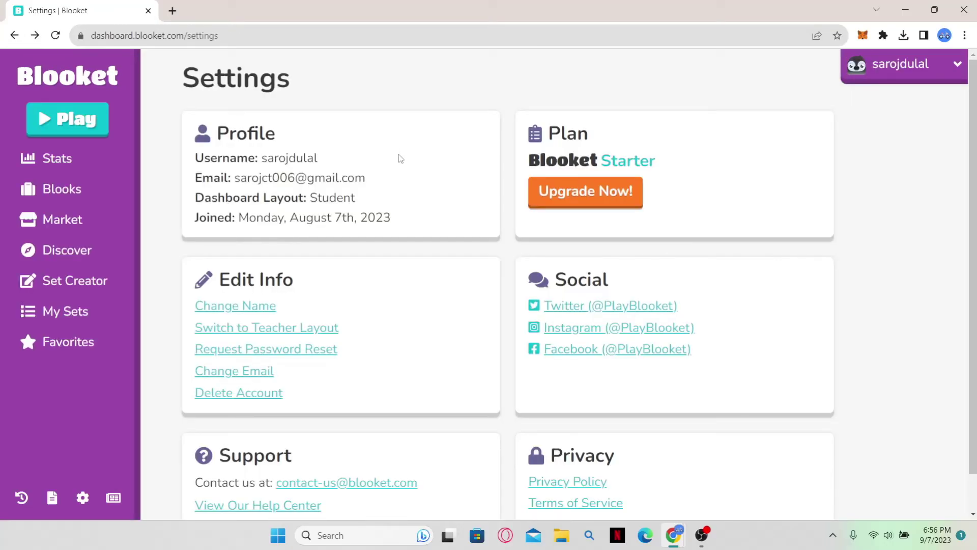
click(963, 10)
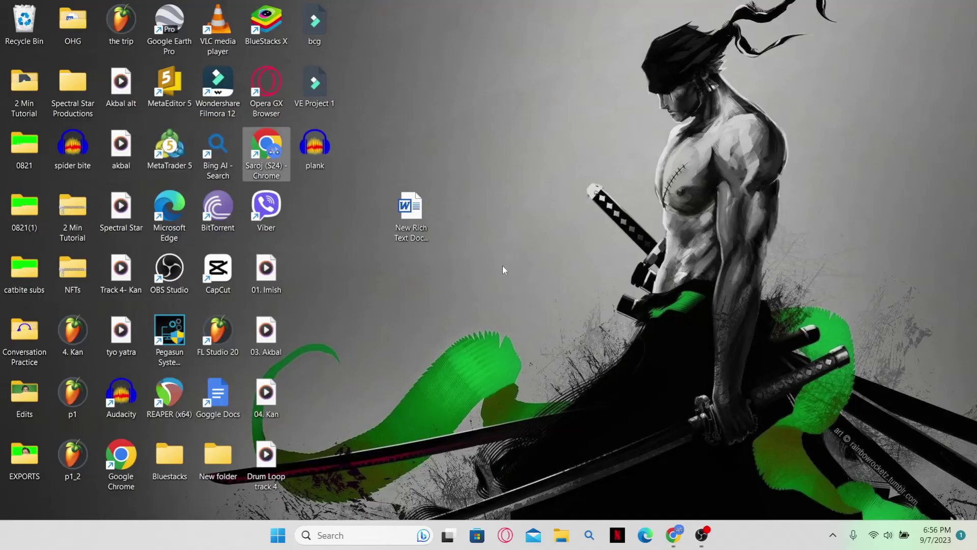